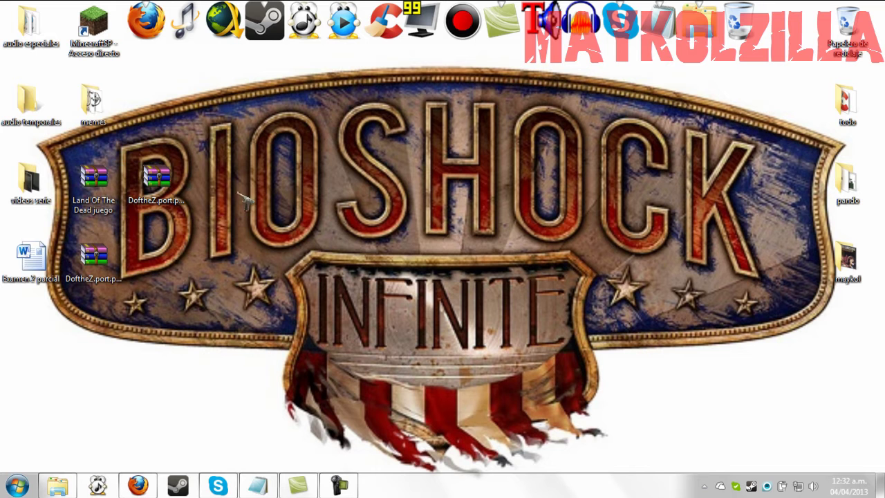
- Rearrange the Land Of The Dead and DoftheZ RAR archives on the desktop
mouse_move(100, 177)
left_mouse_down()
mouse_move(484, 201)
mouse_move(415, 201)
mouse_move(115, 154)
mouse_move(97, 183)
left_mouse_up()
left_click_drag(157, 181, 284, 270)
left_click_drag(94, 257, 162, 182)
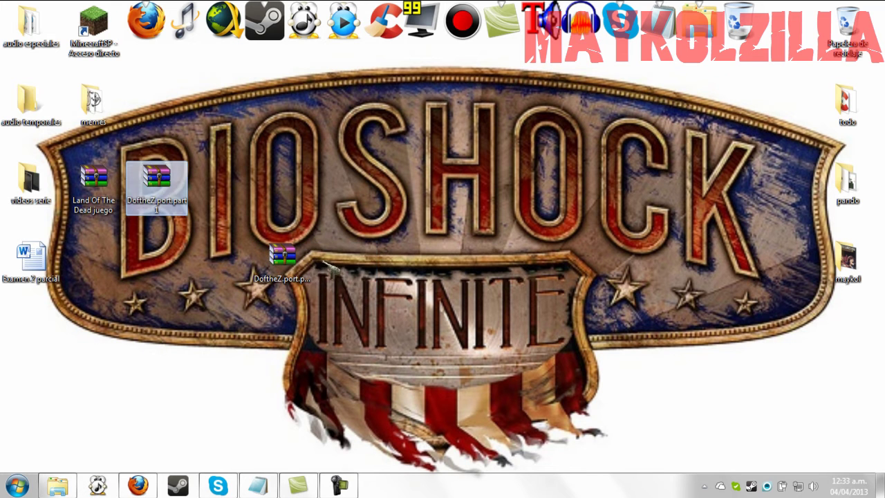
- Return DoftheZ.port.part2 to the left column and bring back the Notepad links file
left_click(307, 260)
left_click_drag(307, 260, 117, 264)
left_click(287, 209)
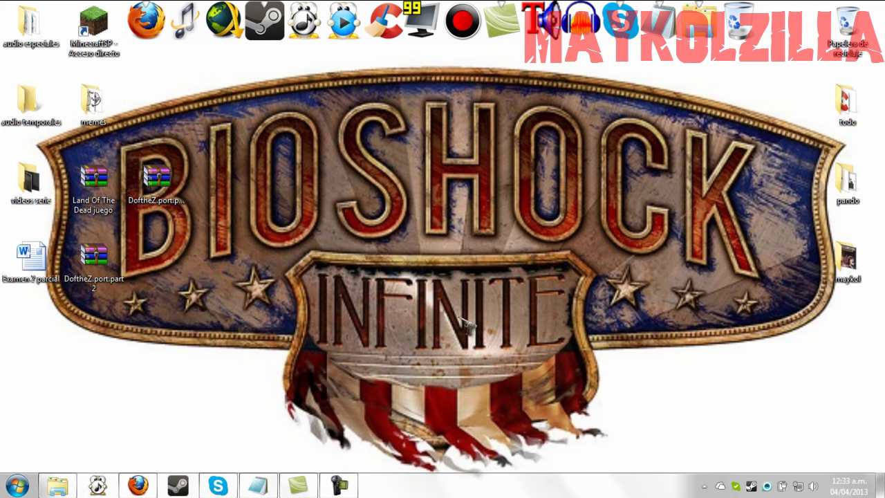
left_click(258, 486)
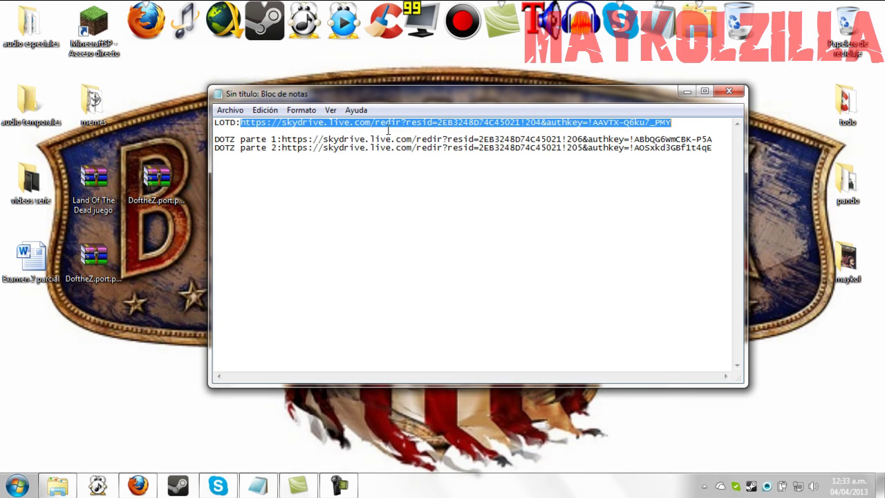
- Load the pasted LOTD SkyDrive link in Firefox
left_click(137, 486)
left_click(214, 30)
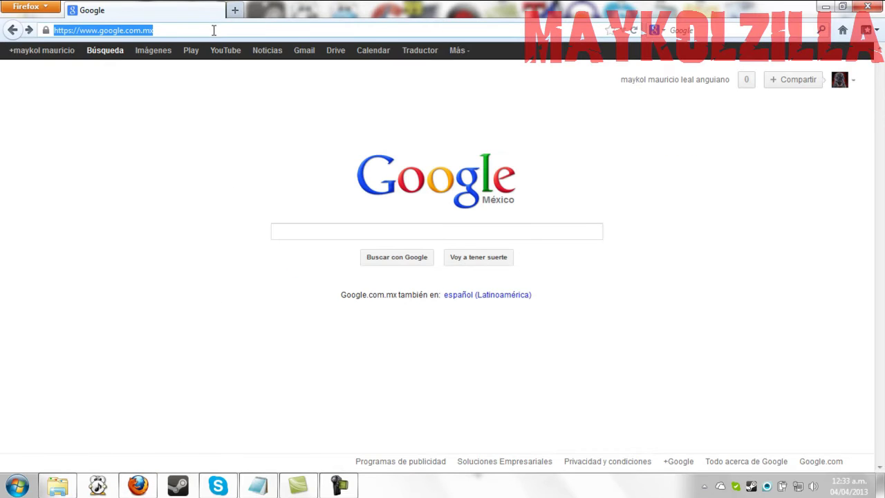
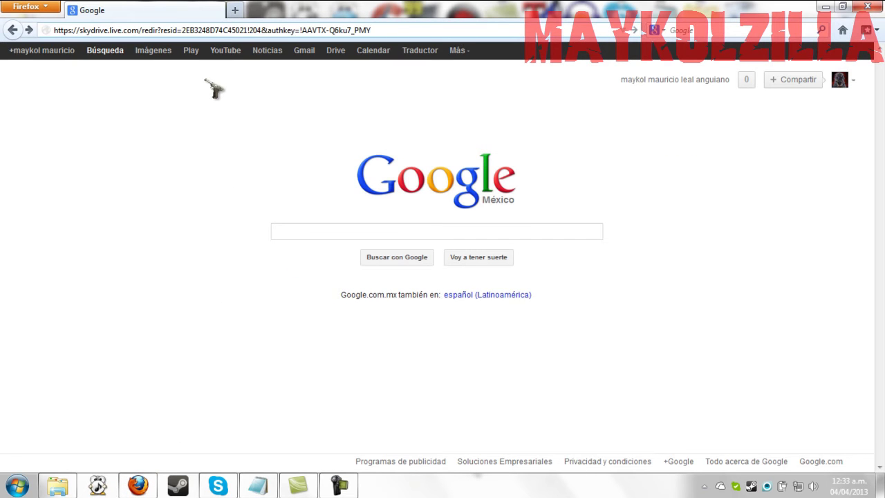
key("Return")
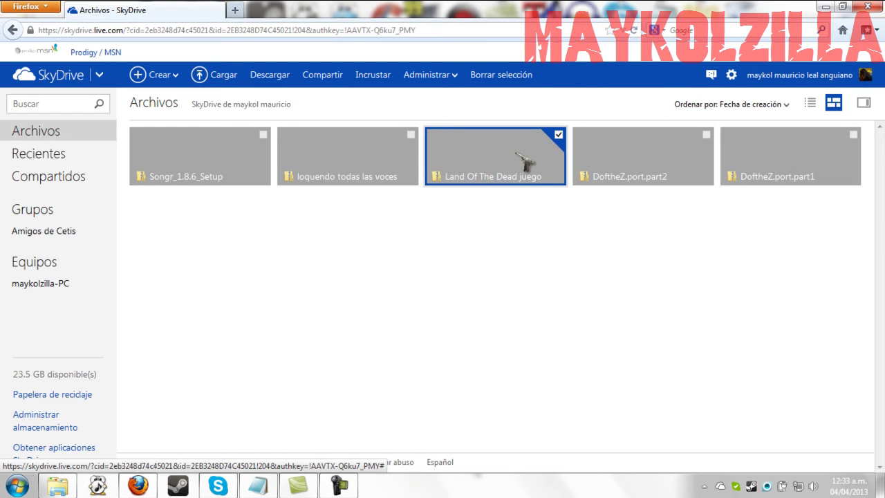
- Download the Land Of The Dead juego file with Descargar and minimize Firefox
right_click(526, 160)
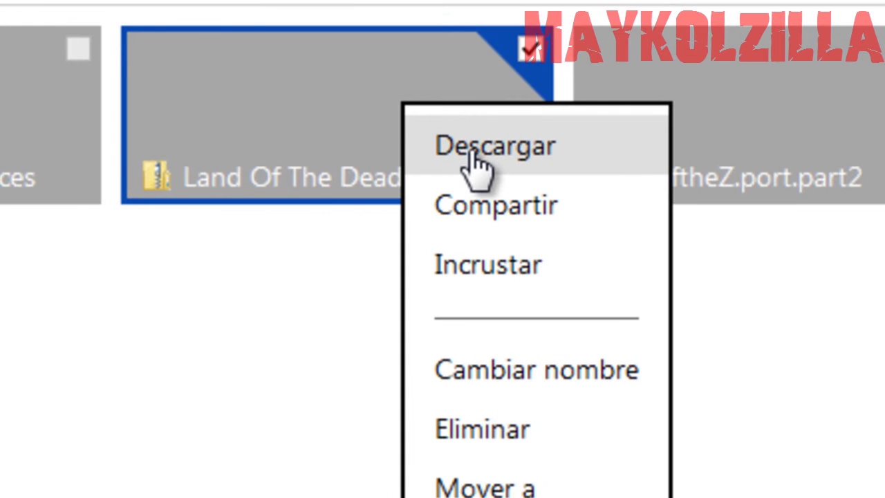
left_click(253, 415)
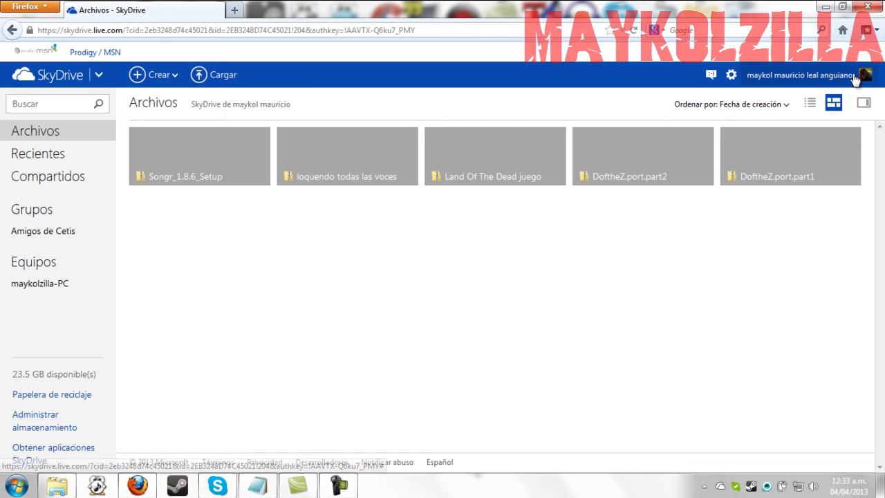
left_click(824, 6)
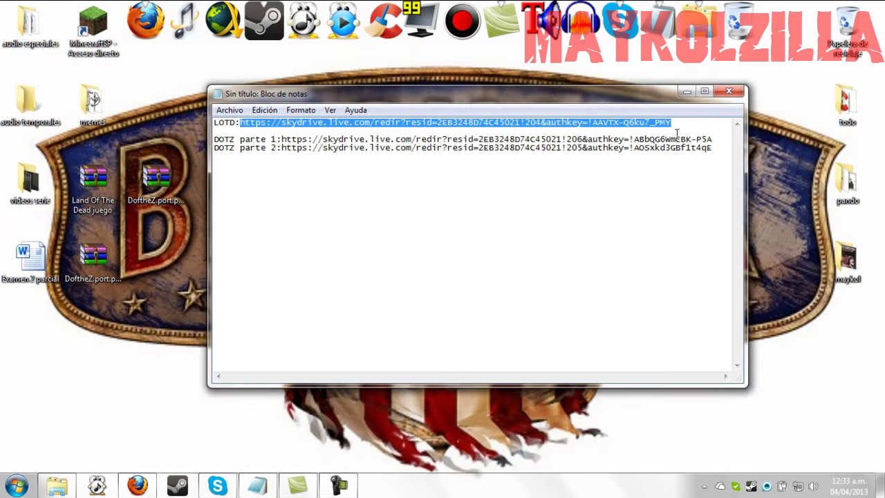
- Hide Notepad, move Land Of The Dead juego.rar to the desktop centre and open it in WinRAR
left_click(686, 91)
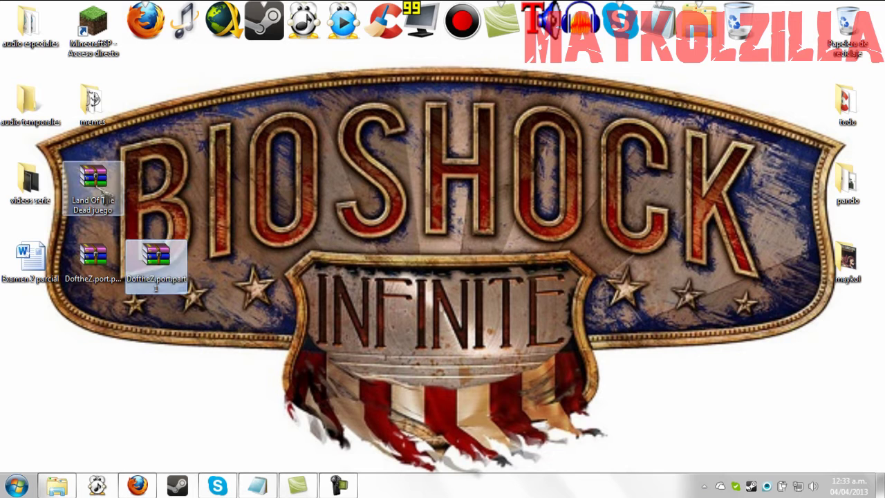
left_click_drag(93, 178, 282, 181)
left_click_drag(156, 181, 97, 181)
left_click_drag(282, 178, 346, 181)
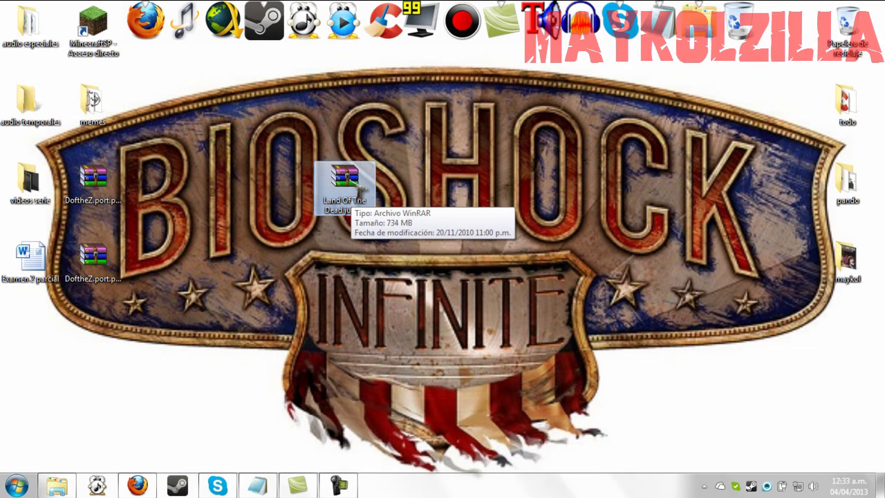
left_click_drag(357, 183, 453, 185)
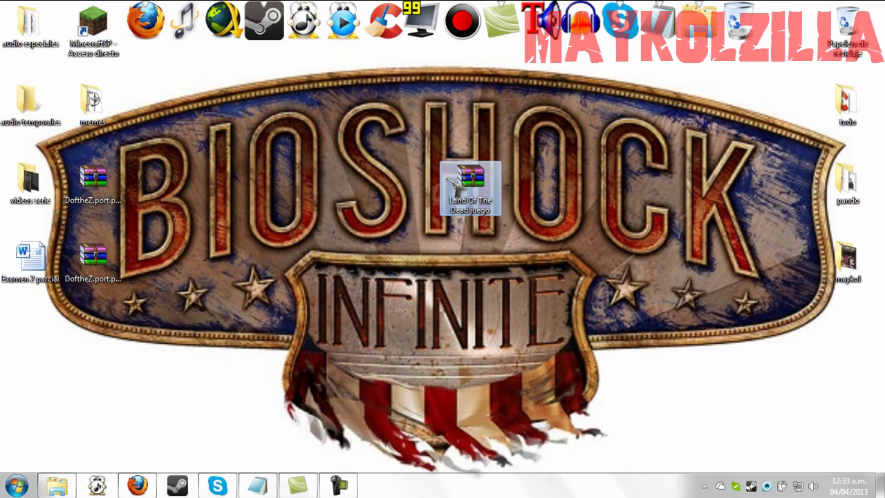
double_click(472, 179)
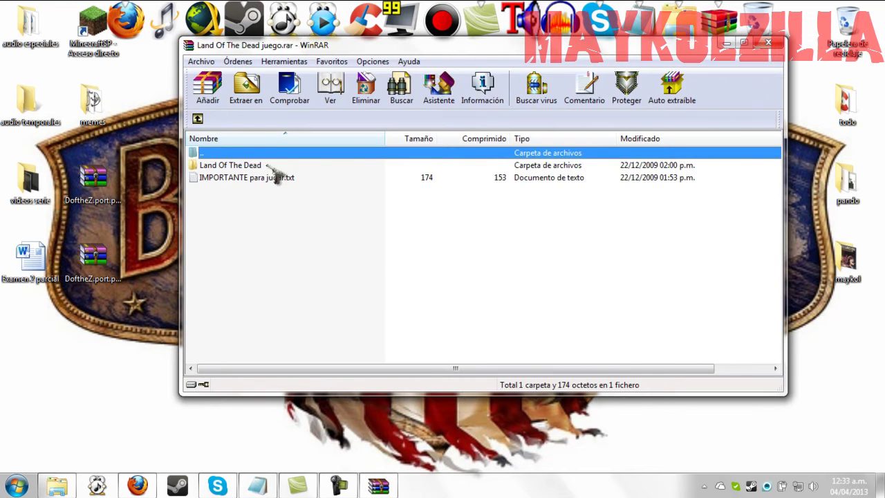
- Extract the Land Of The Dead folder from the archive onto the desktop, then close WinRAR
left_click_drag(453, 46, 539, 61)
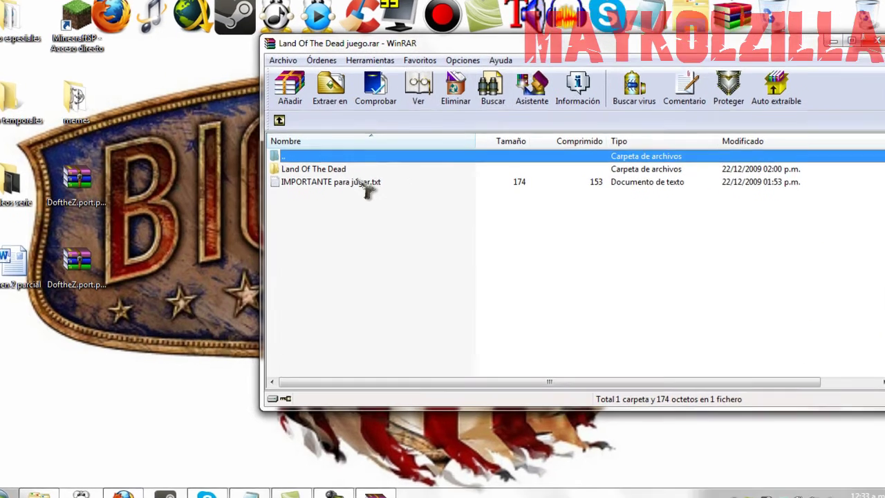
left_click_drag(364, 186, 266, 188)
left_click_drag(55, 218, 0, 267)
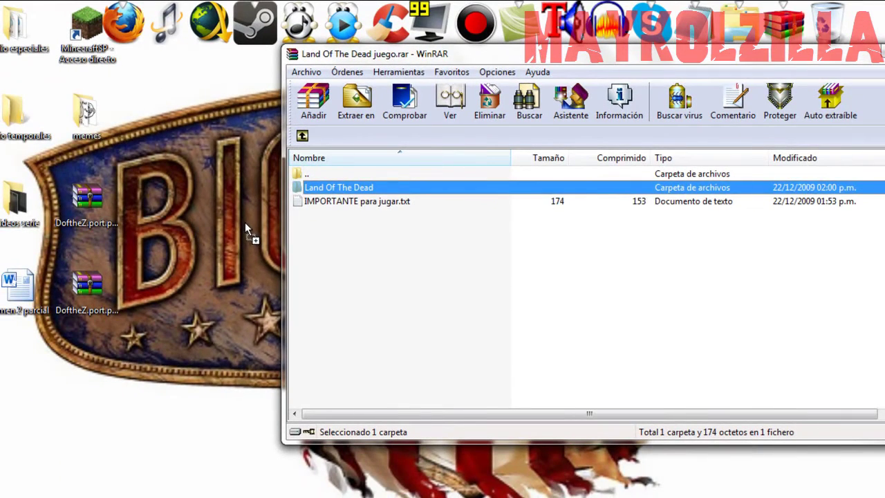
left_click_drag(244, 222, 244, 222)
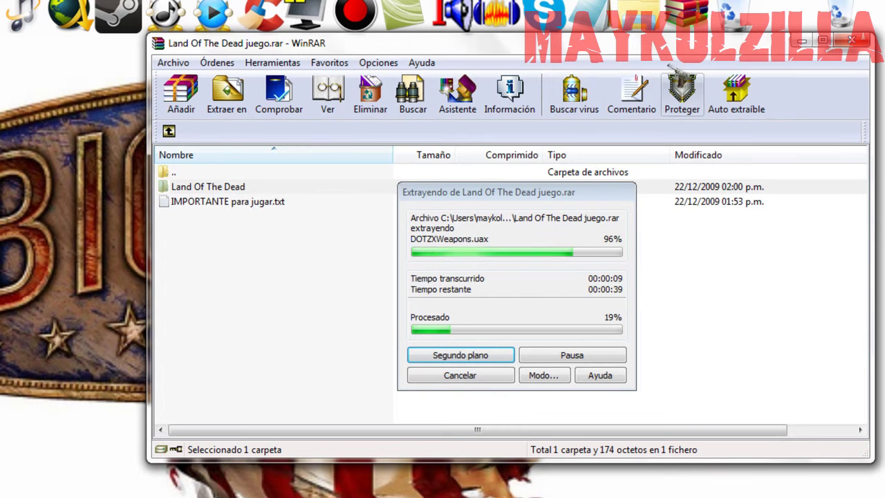
left_click_drag(690, 53, 583, 54)
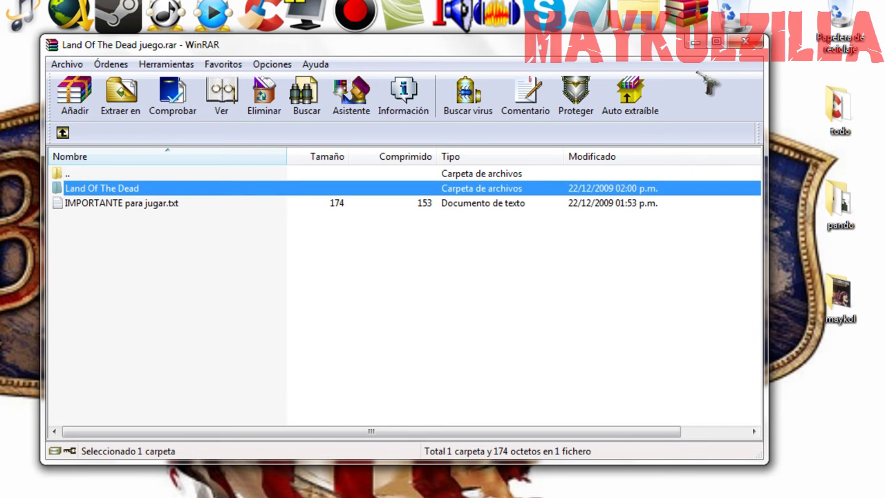
left_click(746, 43)
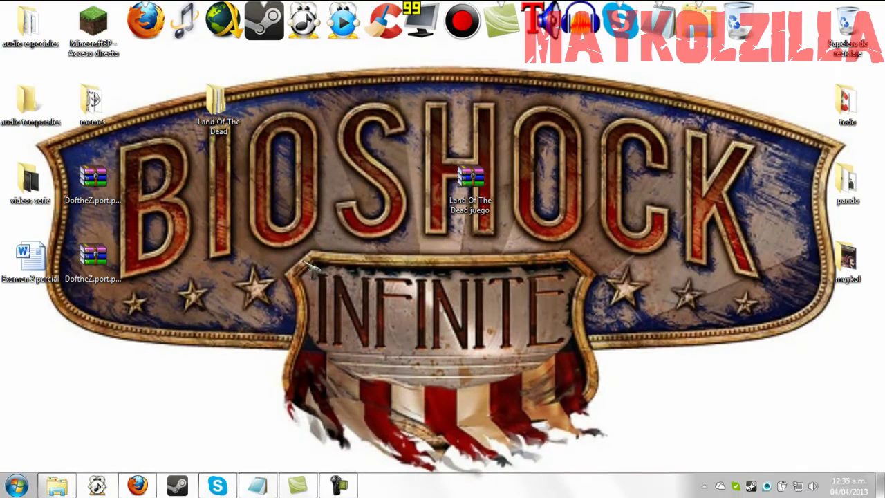
- Shift the desktop icons, glance into videos serie, and open the extracted Land Of The Dead folder
left_click(446, 187)
left_click_drag(446, 187, 322, 186)
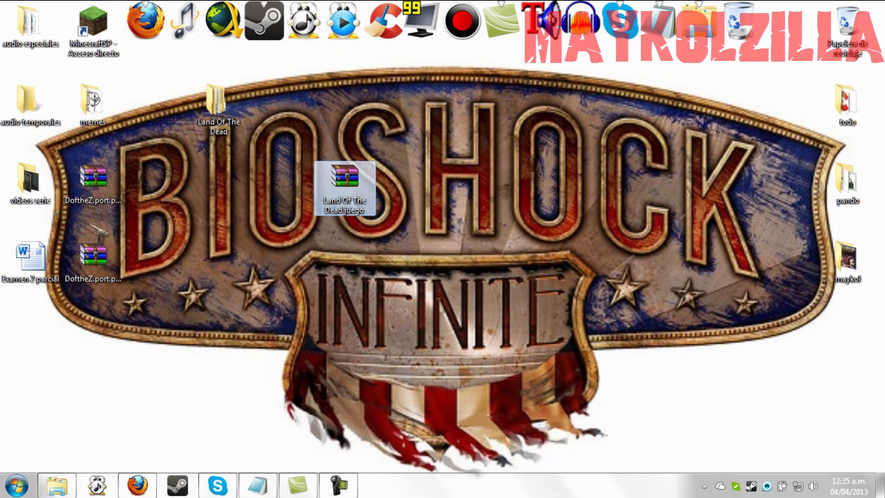
double_click(28, 180)
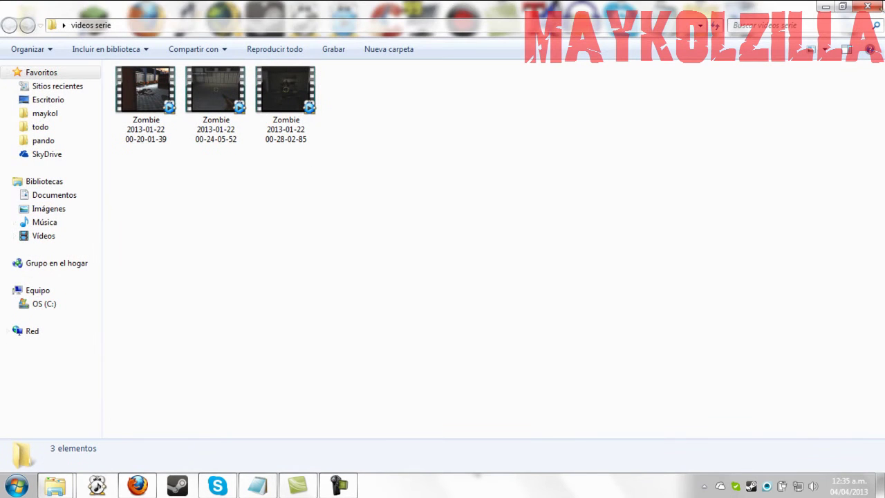
left_click(870, 7)
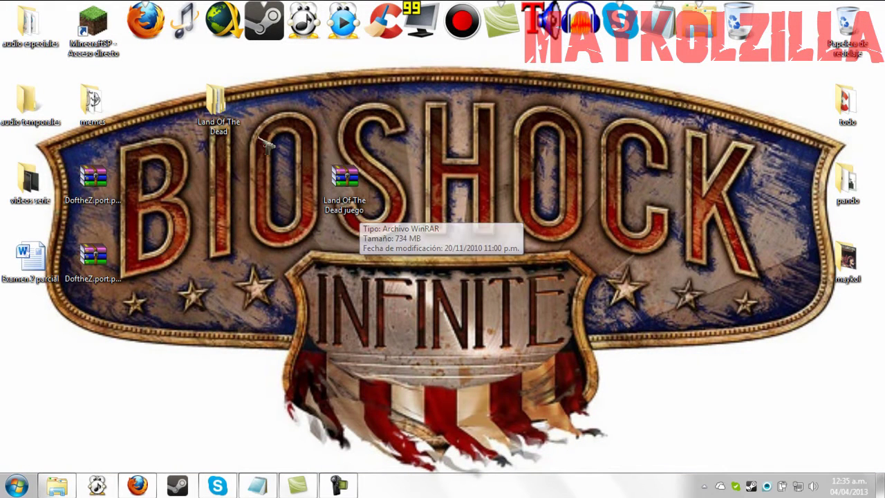
left_click_drag(216, 133, 215, 211)
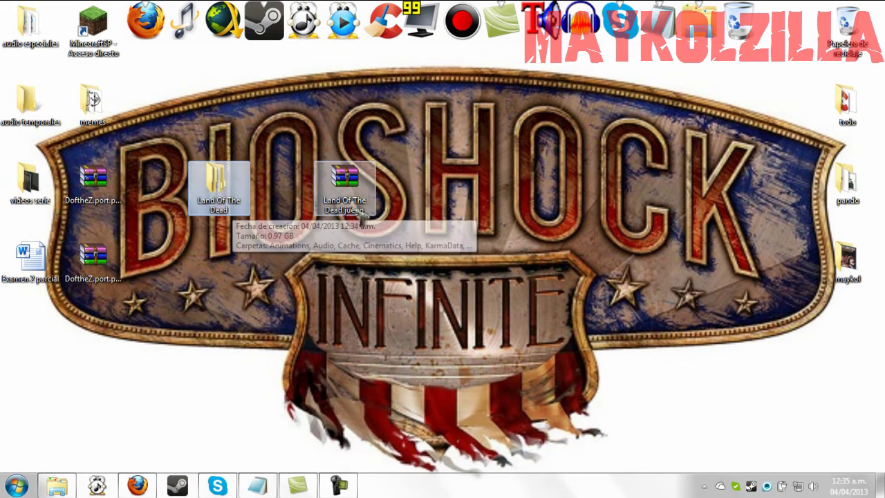
double_click(215, 181)
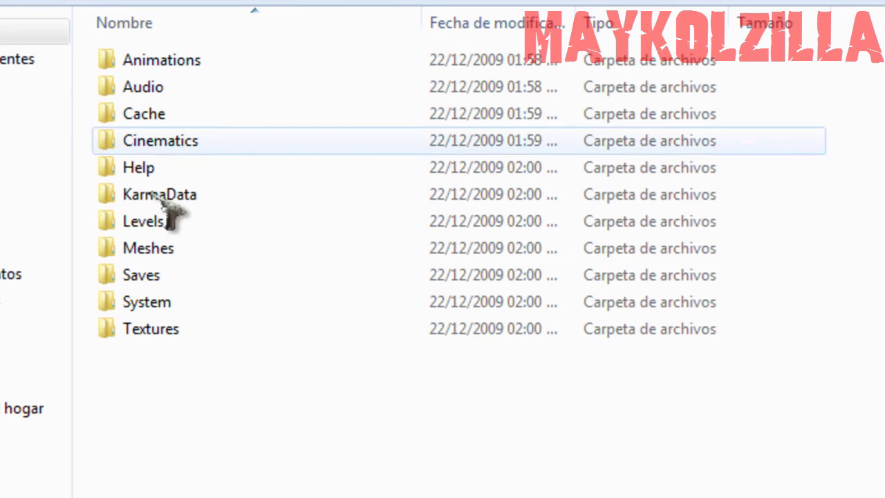
- Show the System folder in List view and create an 'LOTD - Acceso directo' shortcut
double_click(148, 311)
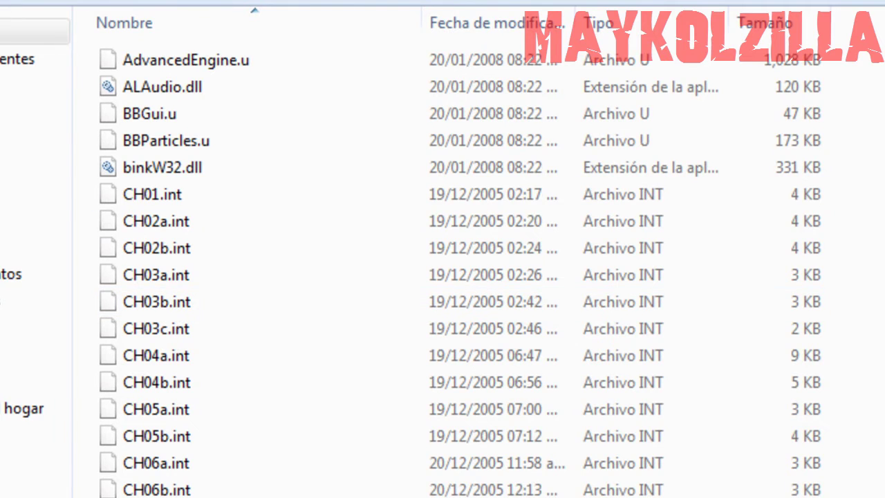
key("ctrl+shift+5")
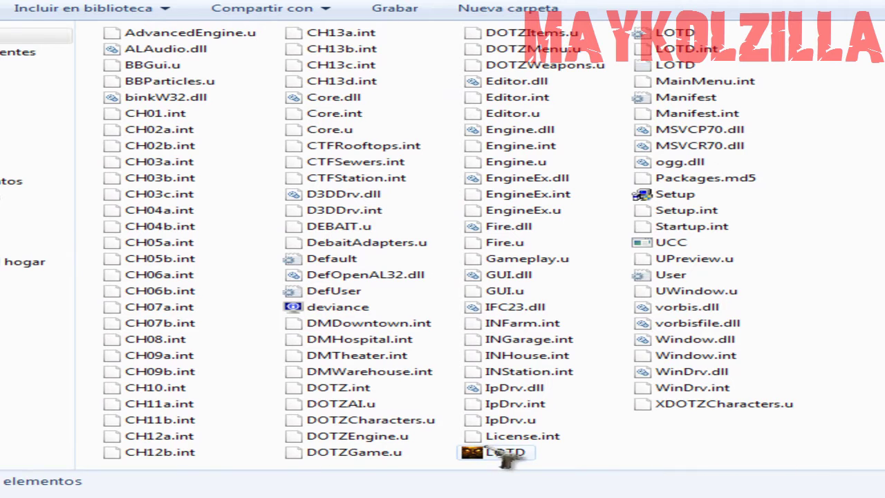
left_click(505, 455)
right_click(510, 458)
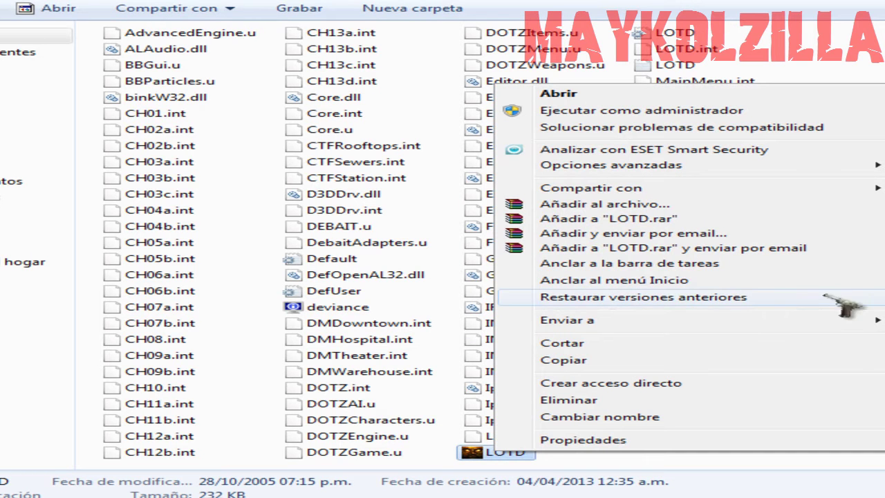
left_click(722, 394)
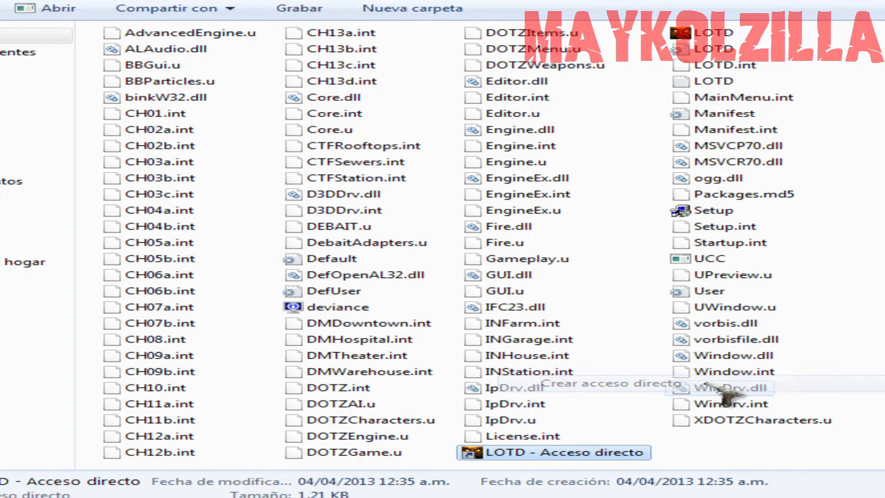
left_click(610, 458)
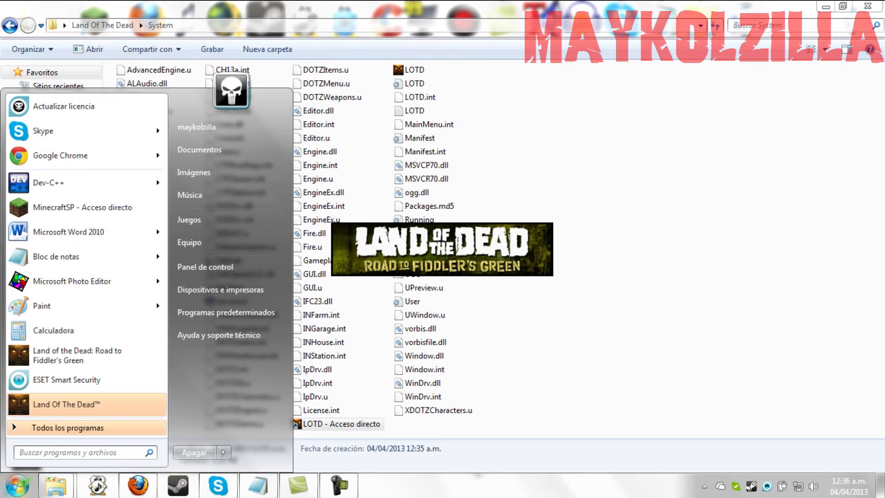
- Dismiss the Start menu and pick the second saved profile in Land Of The Dead
left_click(19, 488)
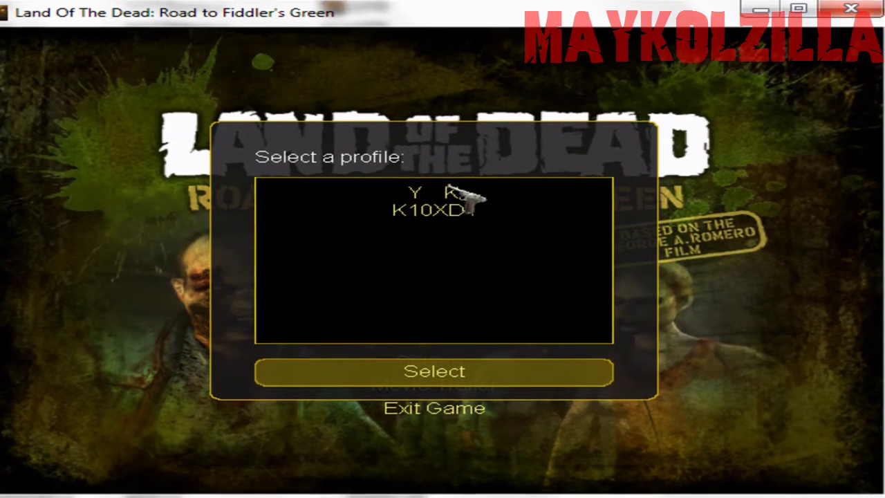
left_click(457, 205)
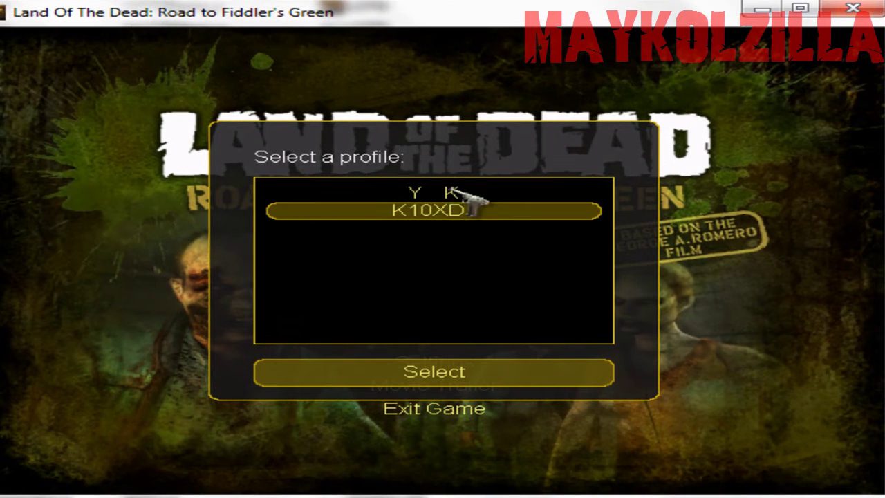
- Open Profiles and delete both old player profiles
left_click(458, 373)
left_click(460, 339)
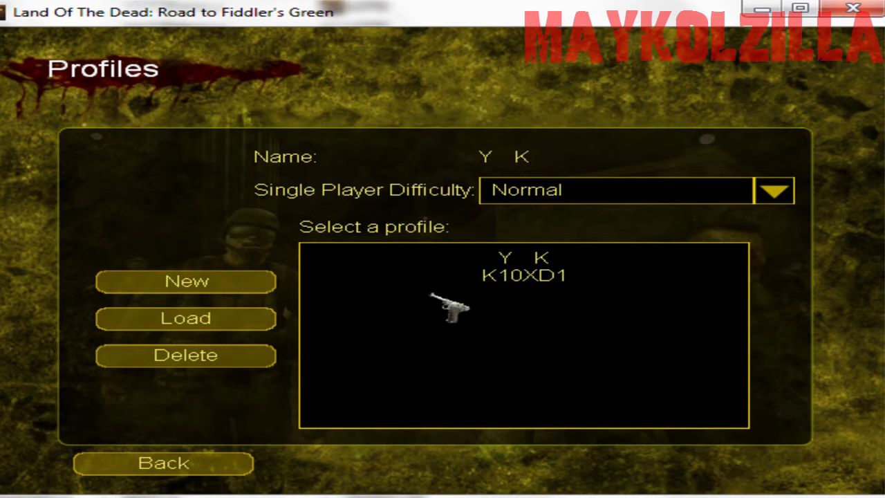
left_click(549, 280)
left_click(267, 354)
left_click(511, 262)
left_click(249, 353)
- Create a new profile and check its Normal single-player difficulty
left_click(229, 282)
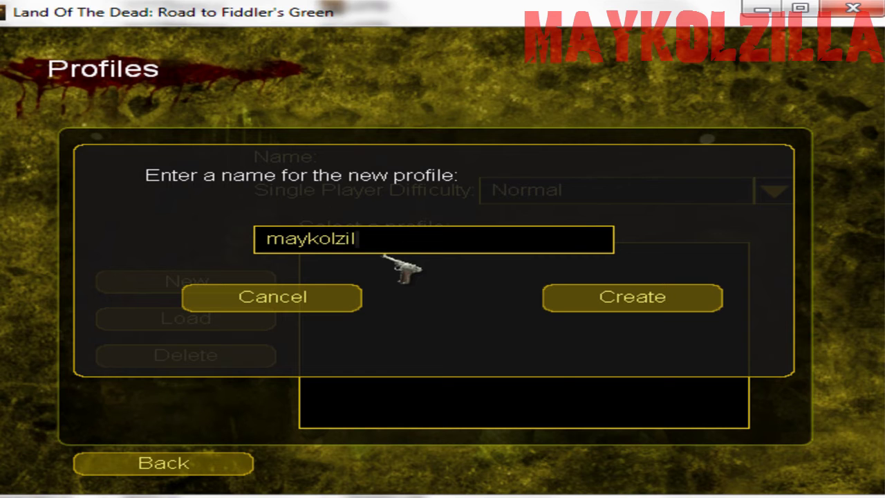
left_click(627, 294)
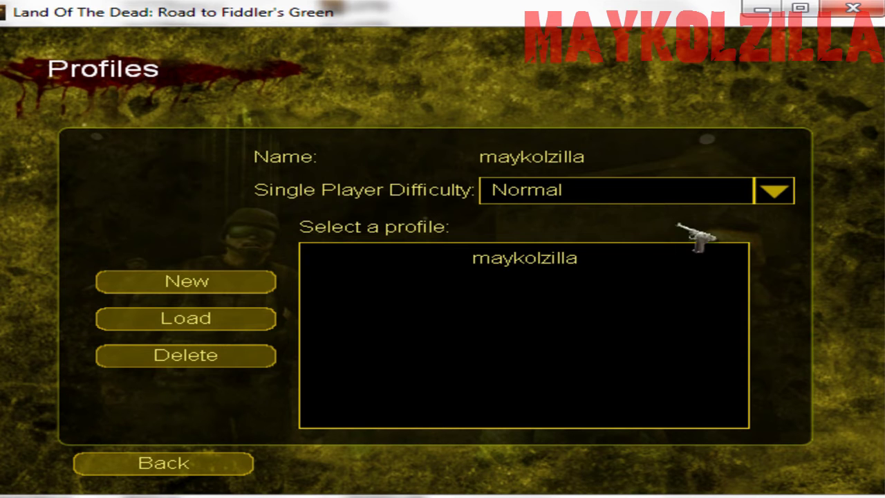
left_click(775, 191)
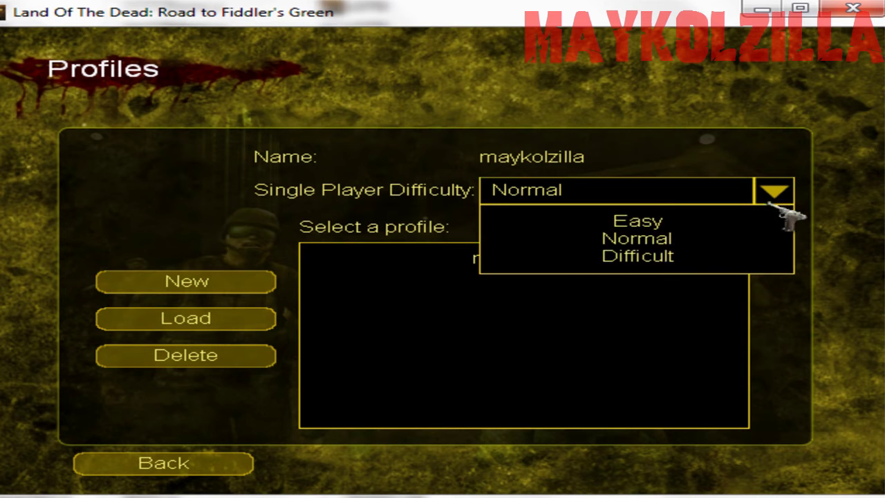
- Leave Profiles for the main menu and go to Join Multiplayer Game
left_click(216, 460)
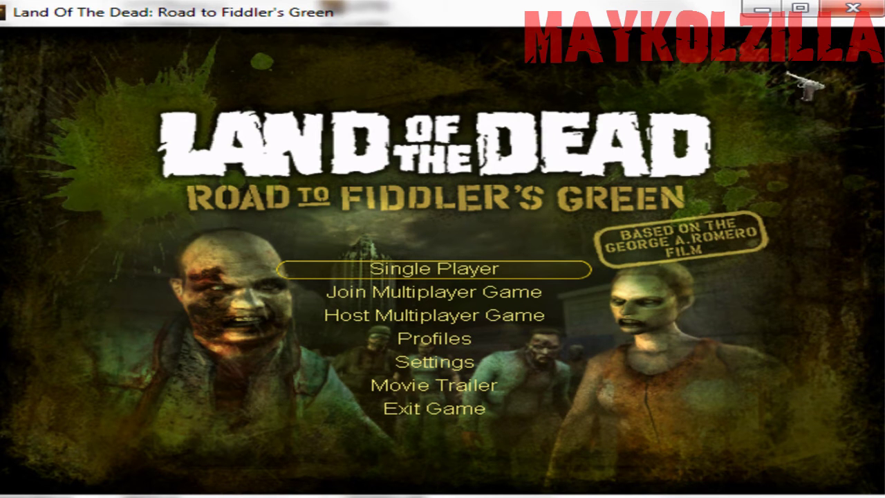
left_click(481, 301)
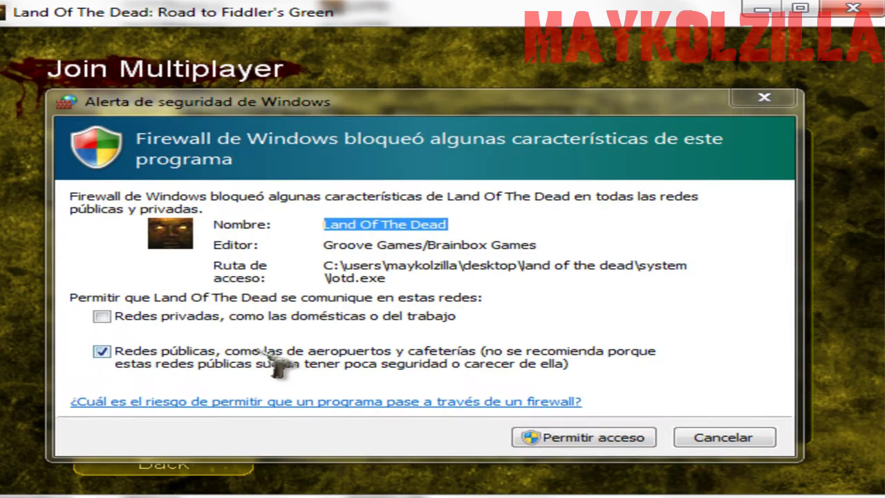
- Grant Land Of The Dead firewall access on private networks as well
left_click(228, 320)
left_click(556, 434)
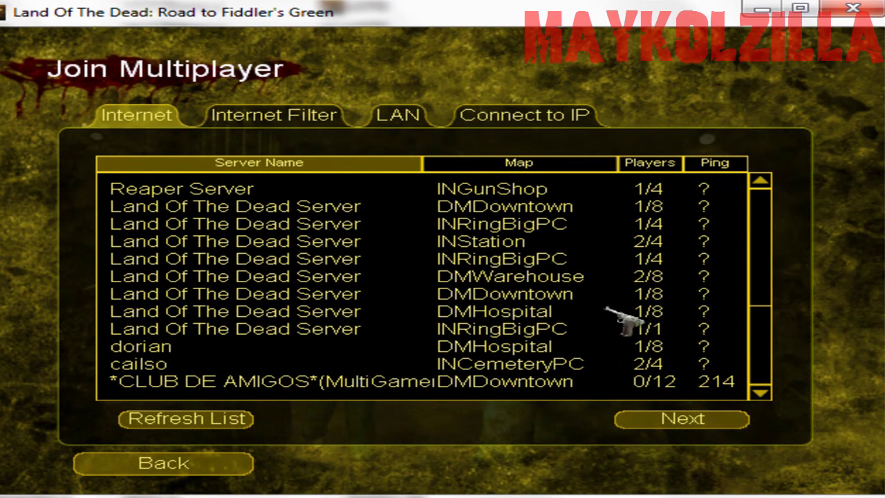
left_click_drag(773, 249, 760, 345)
- Browse the internet server list (UndeadGames.Com, INRingBigPC, INStation), then return to the main menu
left_click(367, 313)
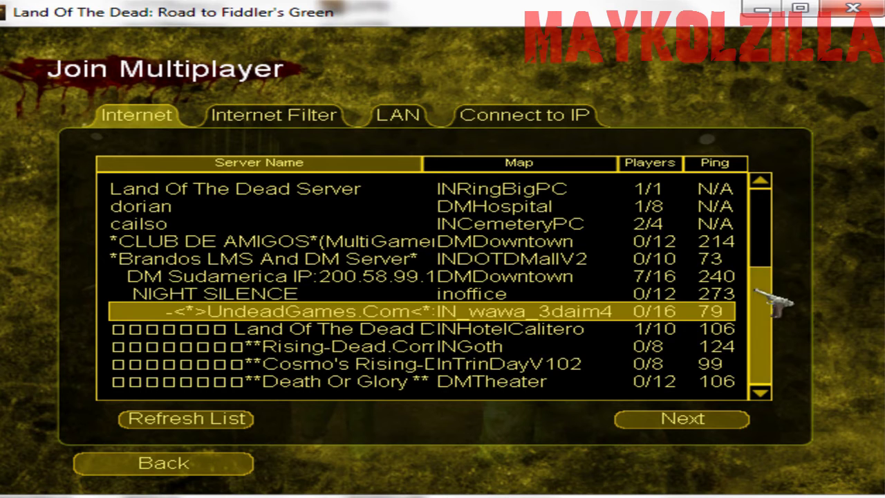
scroll(702, 296, "up", 3)
left_click(377, 223)
left_click(372, 241)
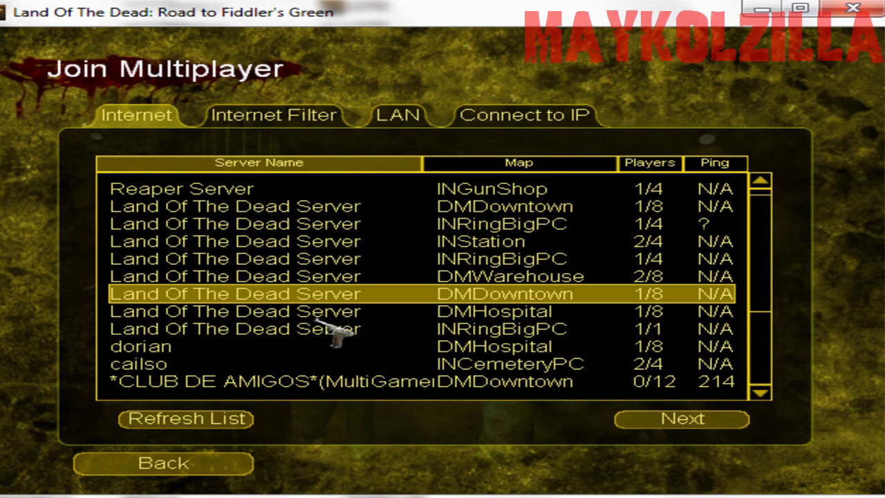
left_click(311, 328)
left_click_drag(760, 304, 760, 332)
scroll(761, 332, "down", 2)
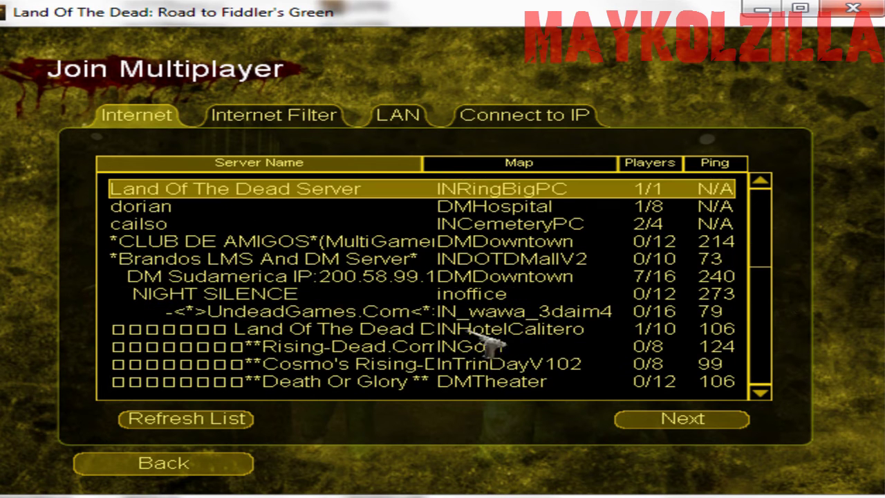
left_click(359, 315)
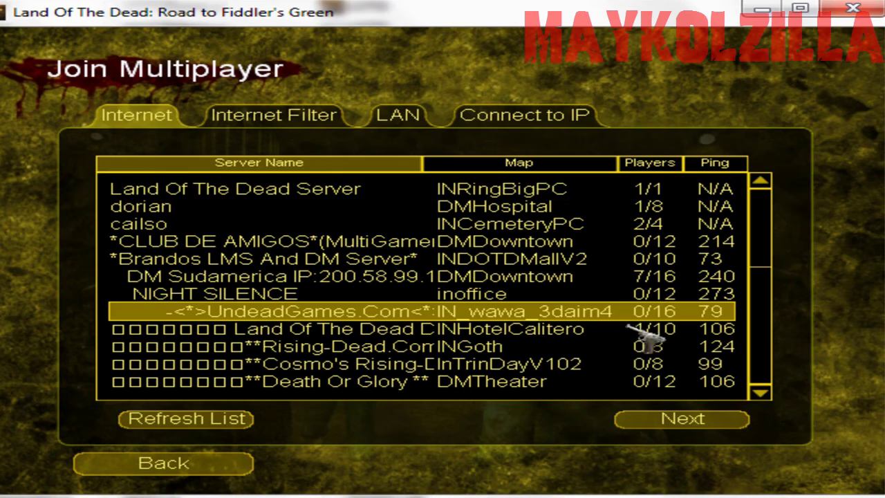
left_click(190, 467)
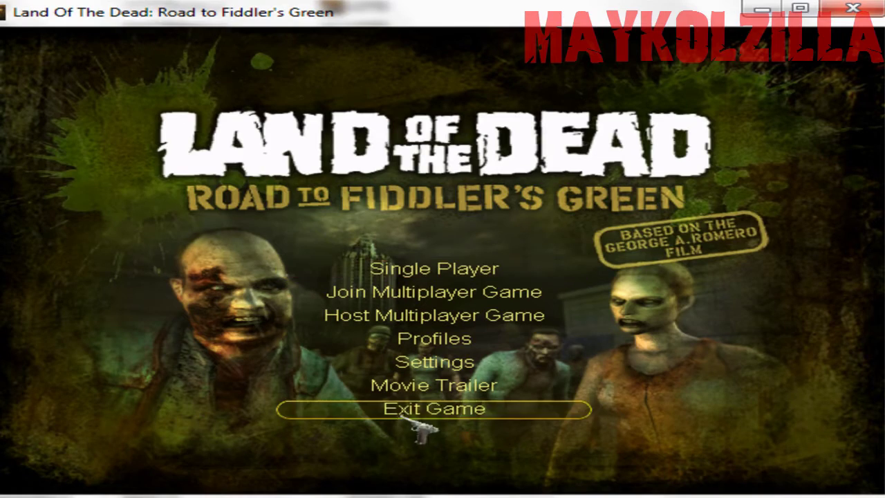
- Quit Land Of The Dead and close the System folder window
left_click(415, 410)
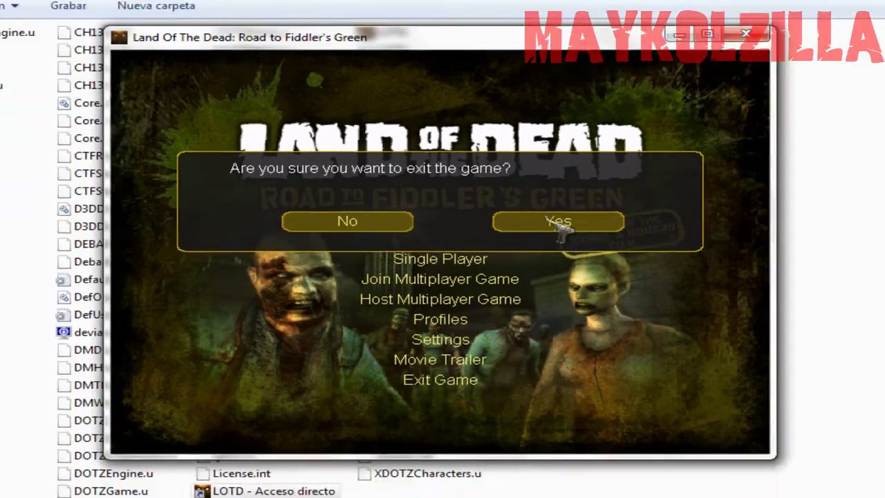
left_click(560, 227)
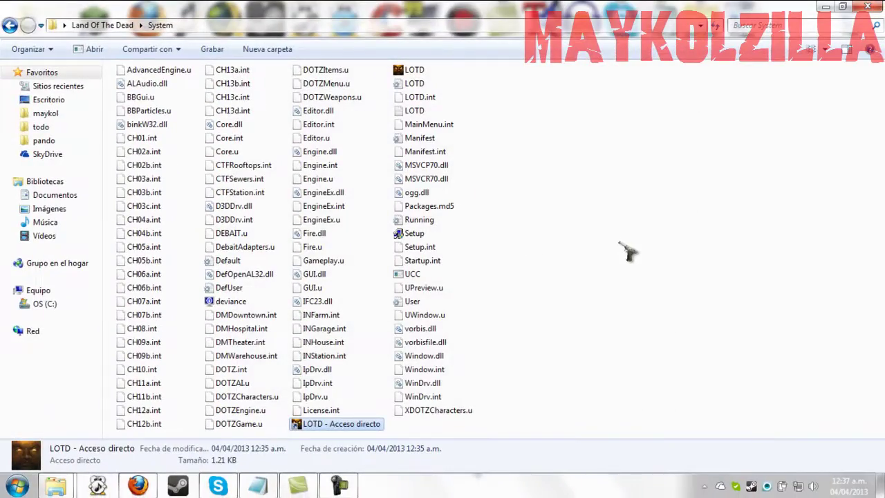
left_click(626, 250)
left_click(868, 7)
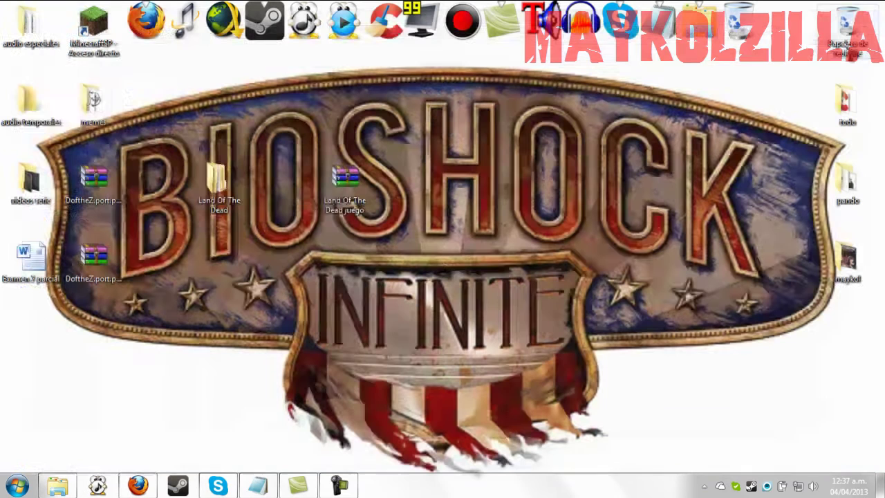
- Rearrange the Land Of The Dead folder and both DofftheZ archive parts on the desktop, then select both parts
left_click_drag(220, 181, 408, 181)
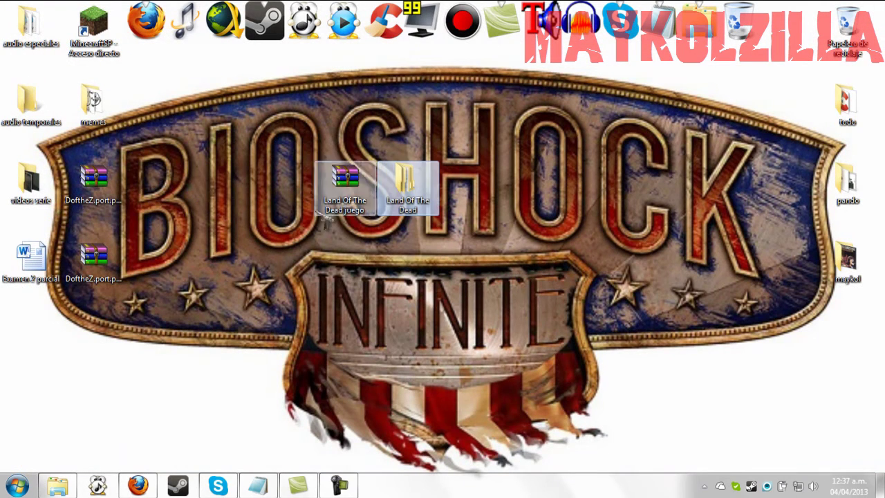
left_click_drag(83, 183, 209, 260)
left_click_drag(93, 255, 157, 259)
left_click_drag(256, 309, 165, 261)
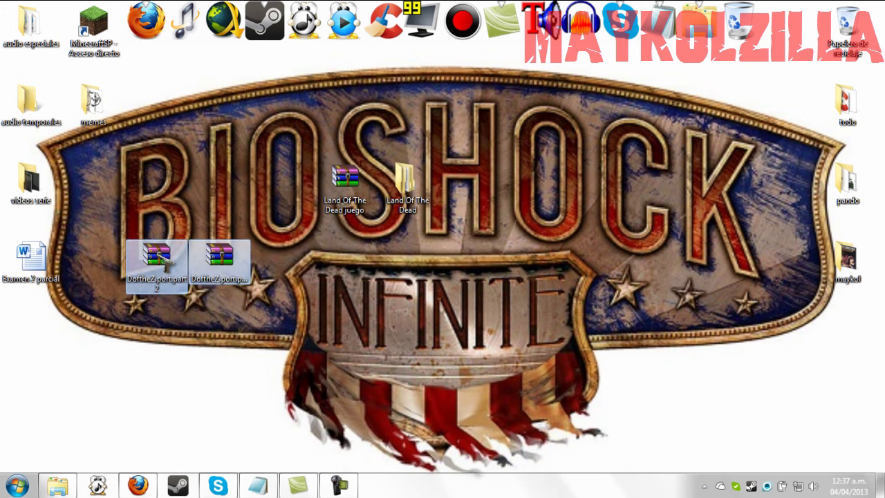
- Extract DoftheZ.port here with Extraer aquí, then delete the Play DOTZ and media icons from the desktop
right_click(158, 258)
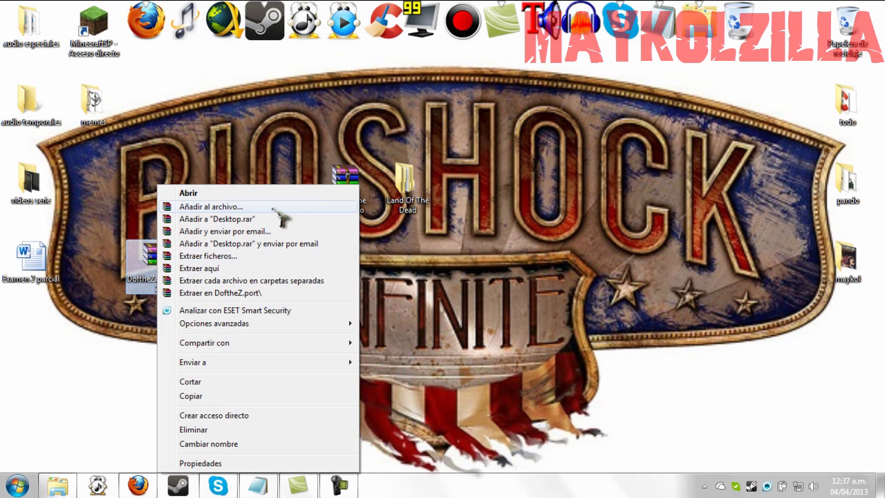
left_click(247, 269)
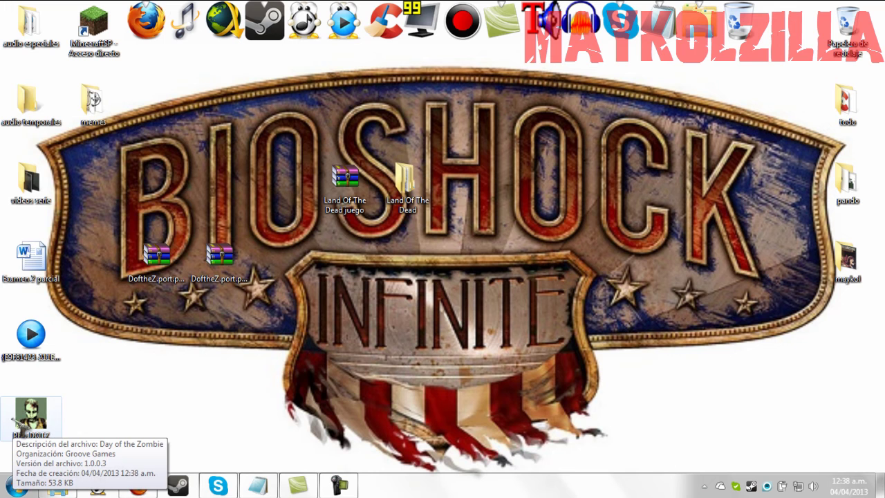
left_click_drag(26, 433, 100, 357)
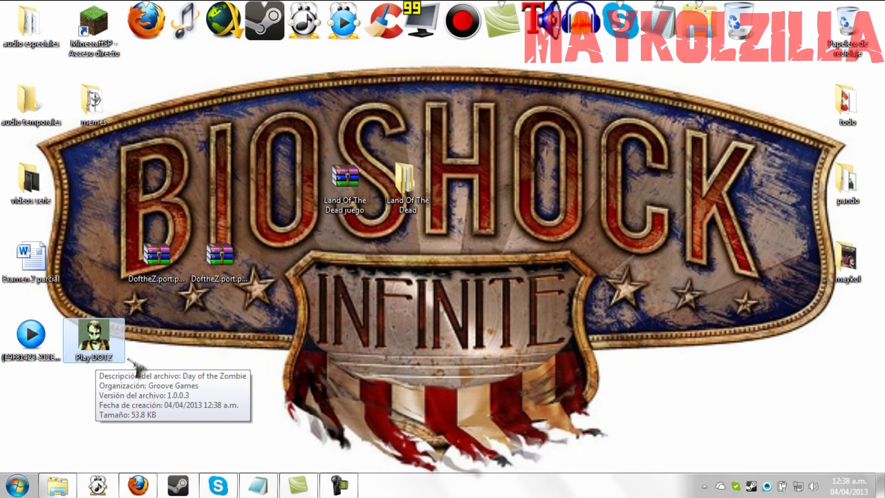
left_click_drag(216, 359, 8, 335)
key("Delete")
key("Return")
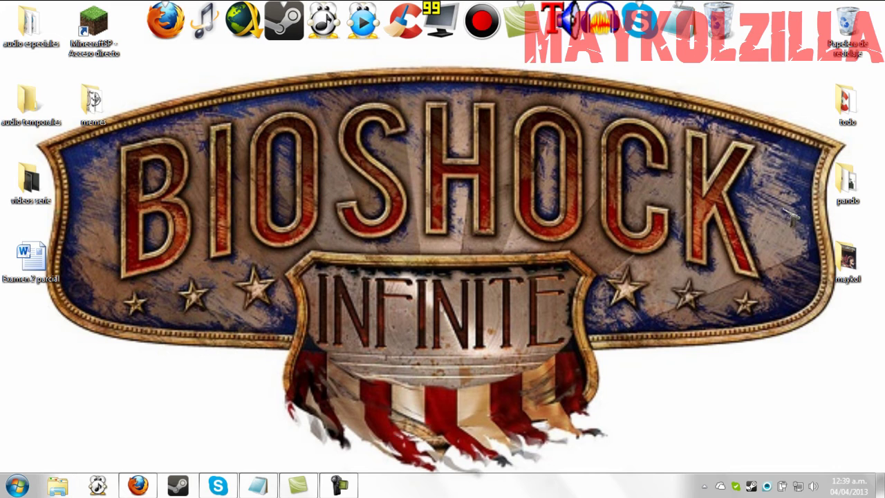
- Open pando > day of the zombie and run Play DOTZ to start Day of the Zombie
mouse_move(865, 181)
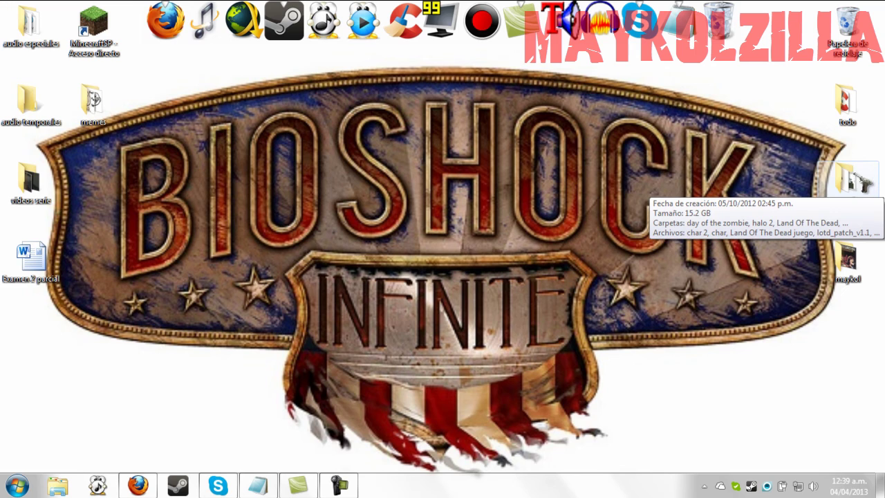
double_click(852, 179)
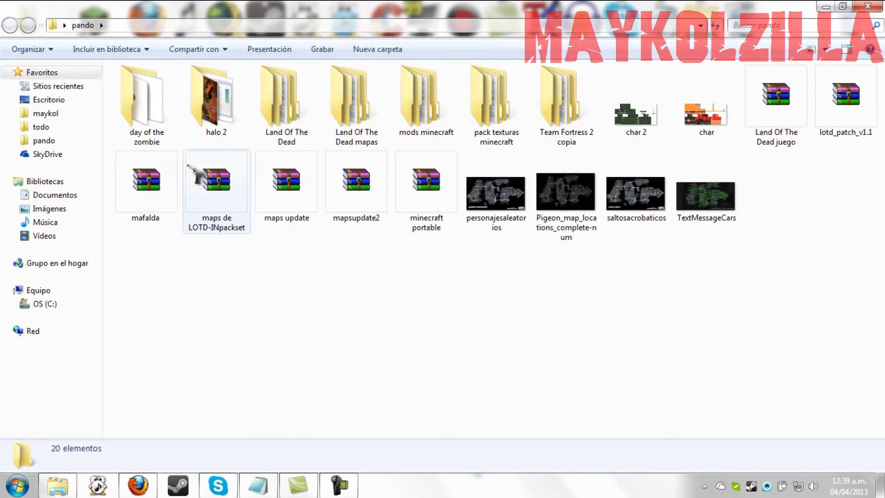
double_click(156, 110)
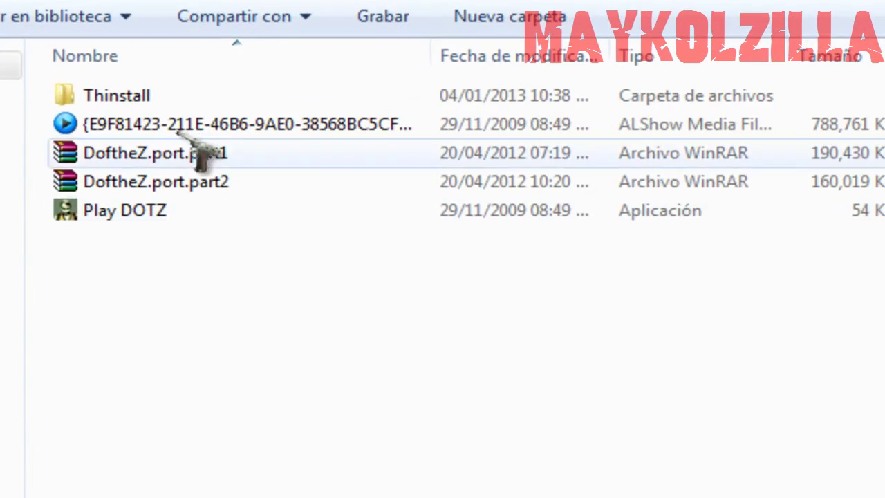
double_click(124, 209)
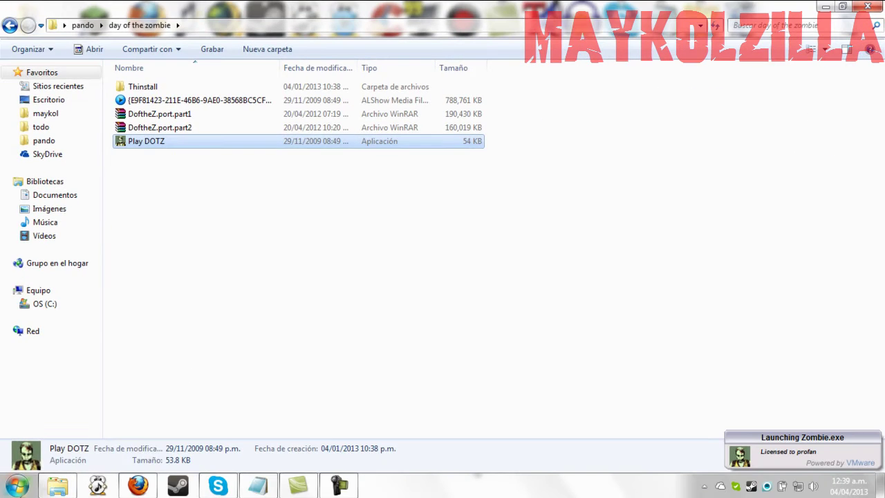
left_click(18, 486)
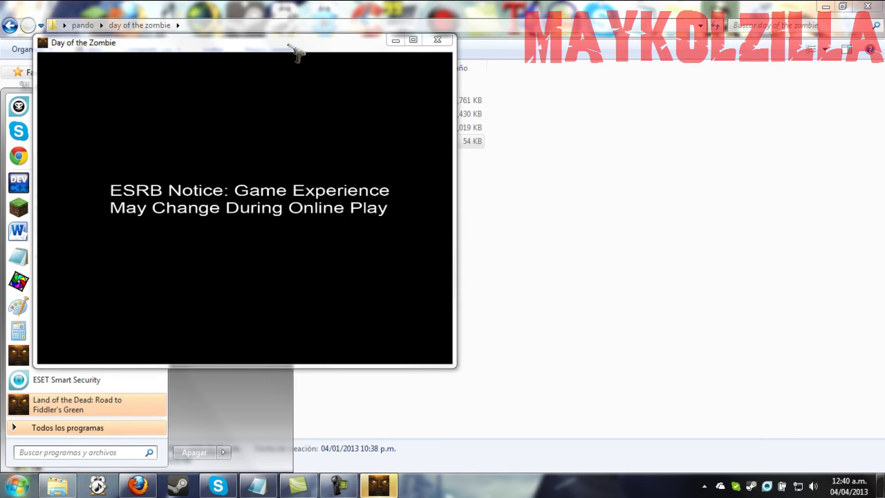
- Open Join Multiplayer Game and check the Internet, Filter, LAN and Connect to IP tabs
left_click_drag(290, 46, 417, 60)
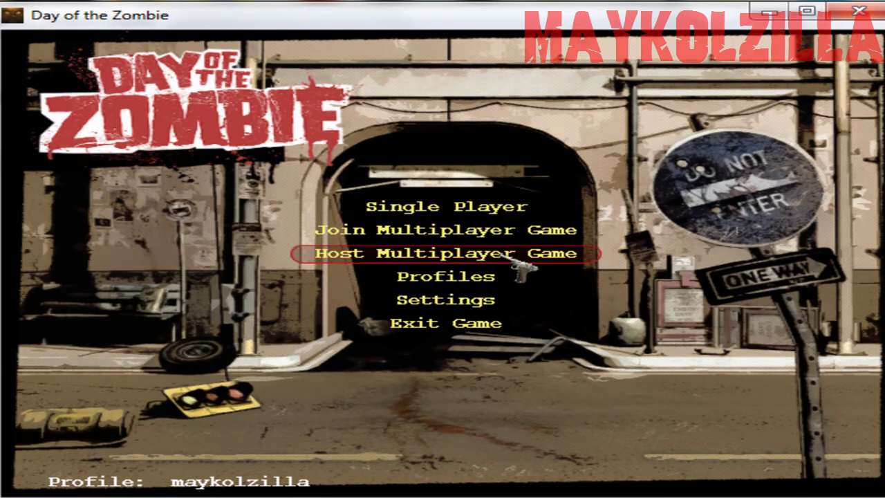
left_click(540, 229)
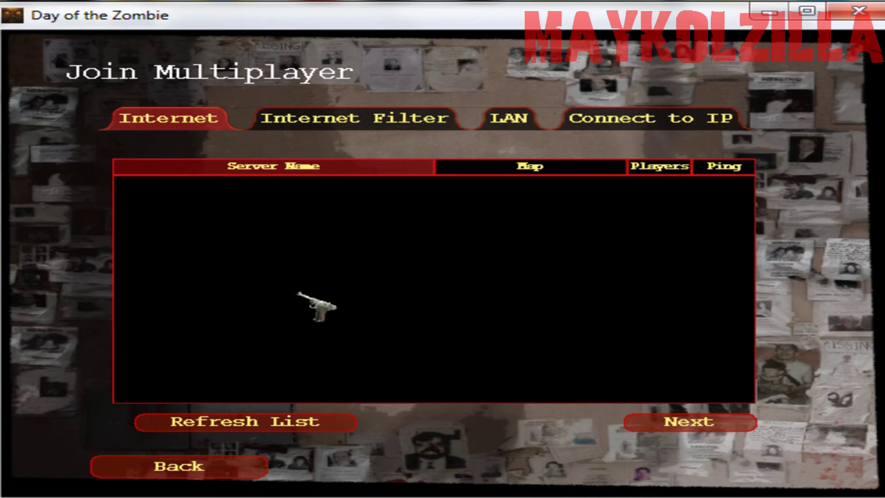
left_click(368, 122)
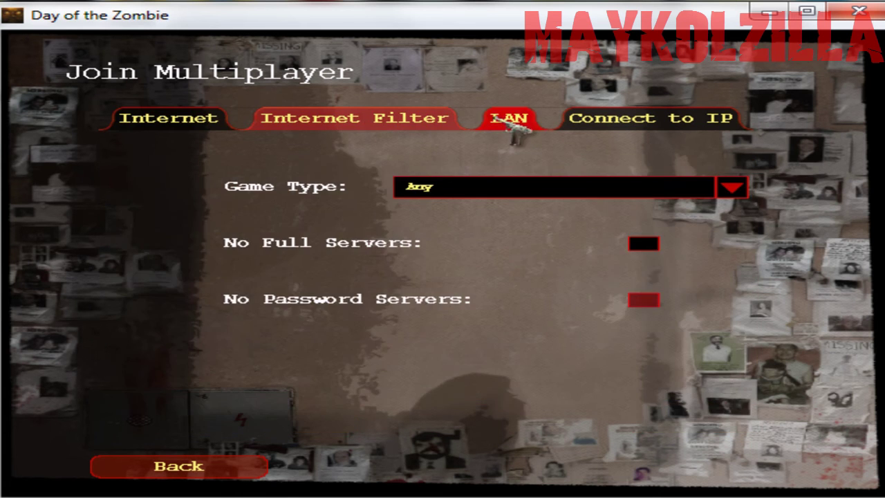
left_click(529, 119)
left_click(589, 120)
left_click(287, 119)
left_click(173, 114)
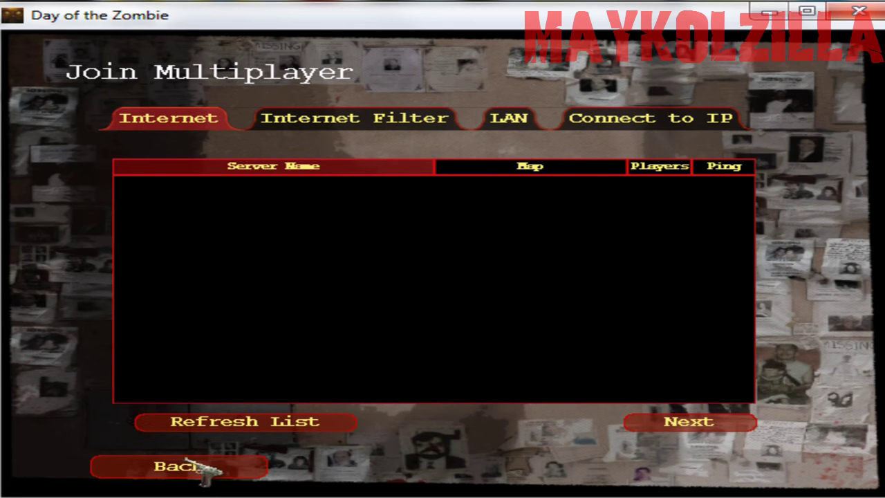
- Look at the host and join multiplayer screens, then exit Day of the Zombie
left_click(188, 467)
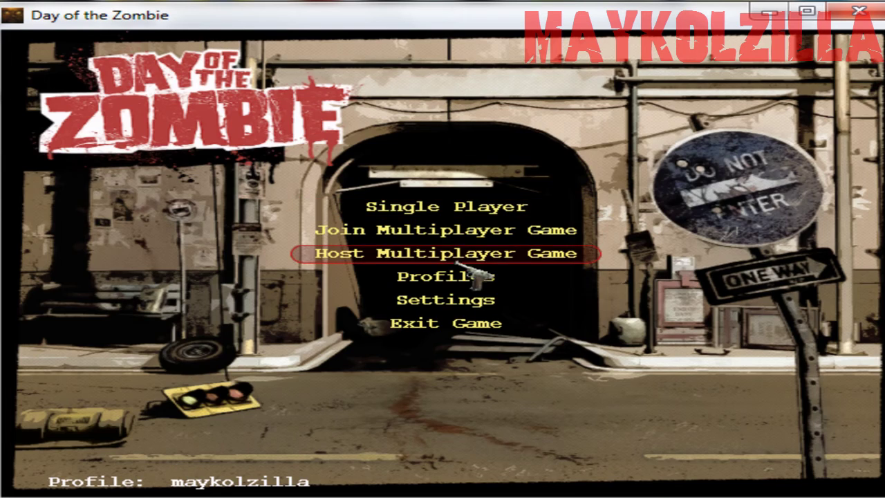
left_click(462, 261)
left_click(153, 465)
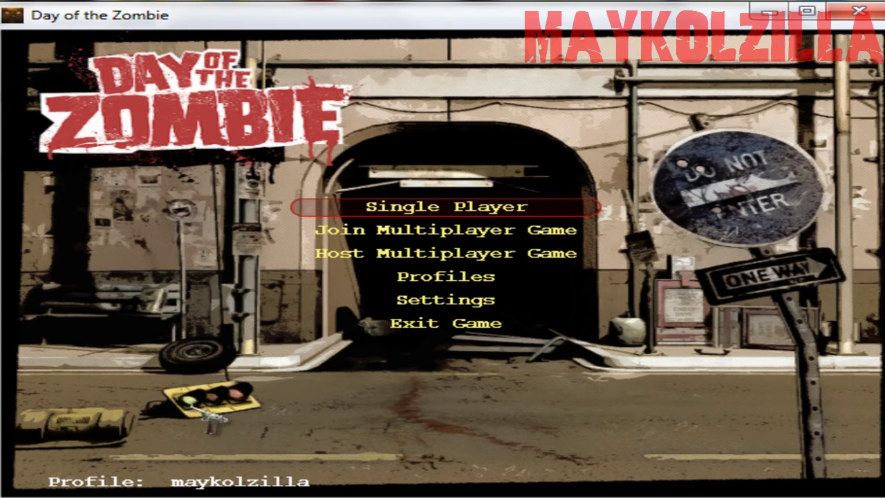
left_click(387, 230)
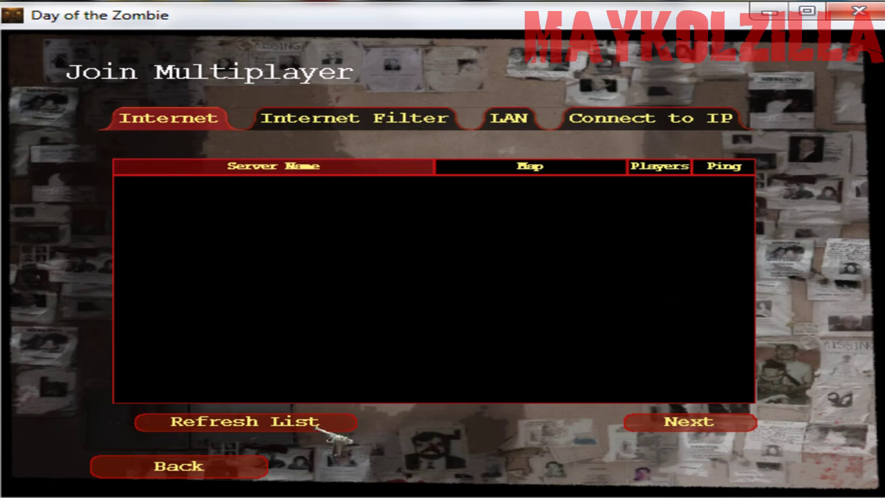
left_click(225, 467)
left_click(446, 324)
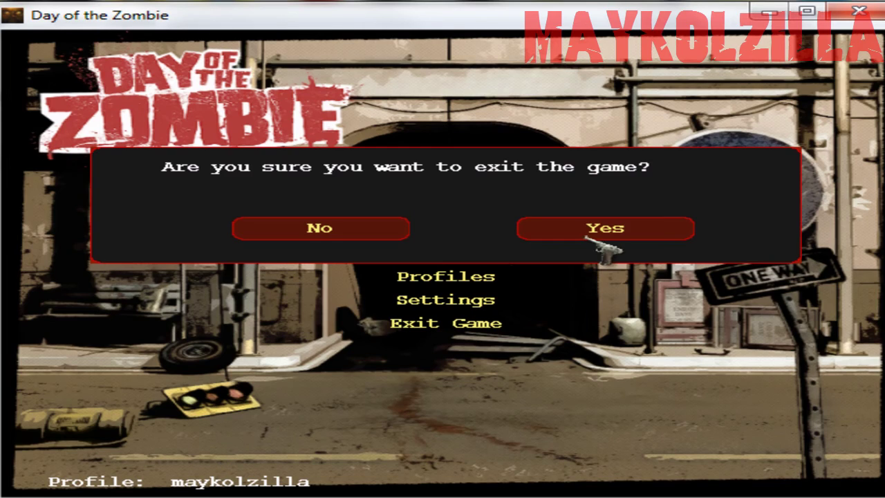
left_click(572, 232)
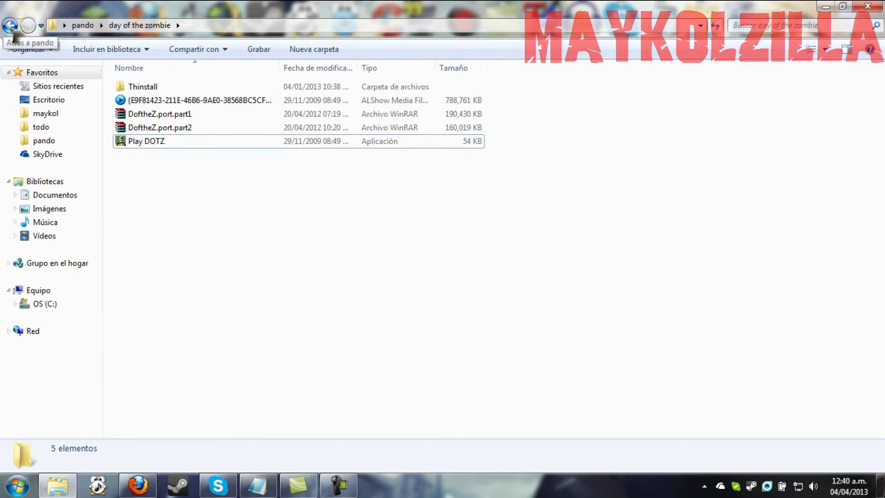
- Go back to pando and launch Land of the Dead from Land Of The Dead > System > LOTD - Acceso directo
left_click(10, 25)
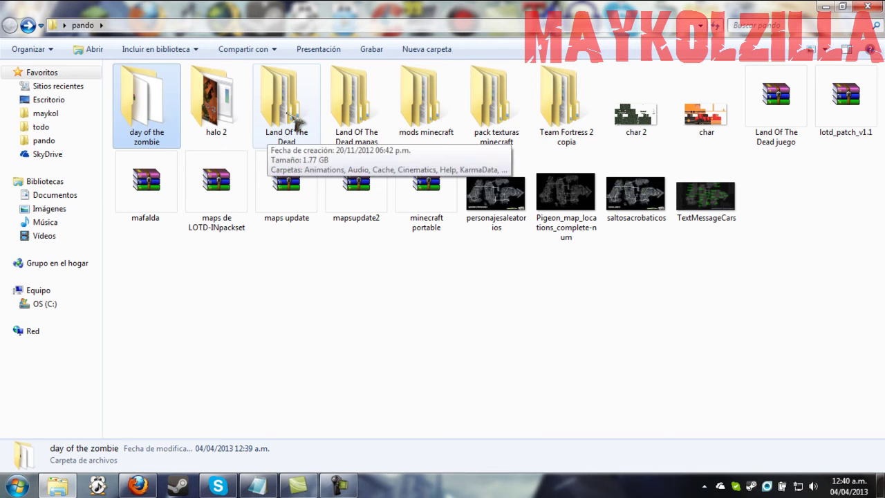
double_click(286, 133)
double_click(145, 195)
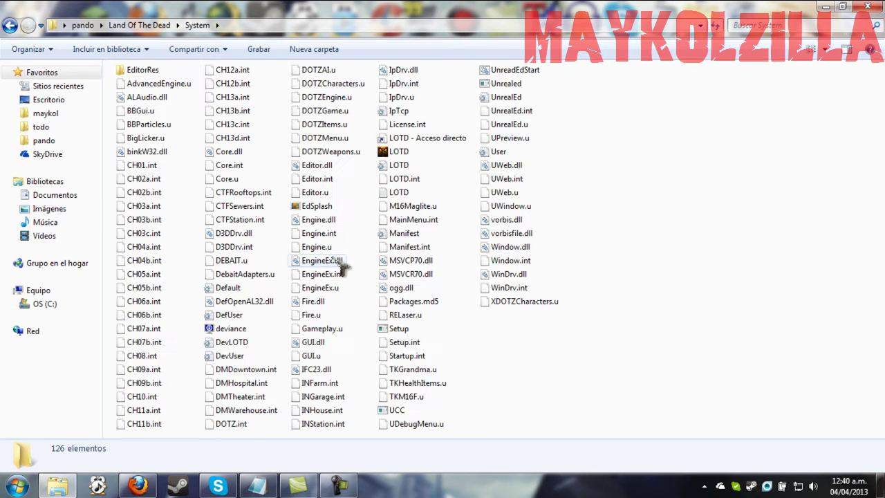
double_click(408, 140)
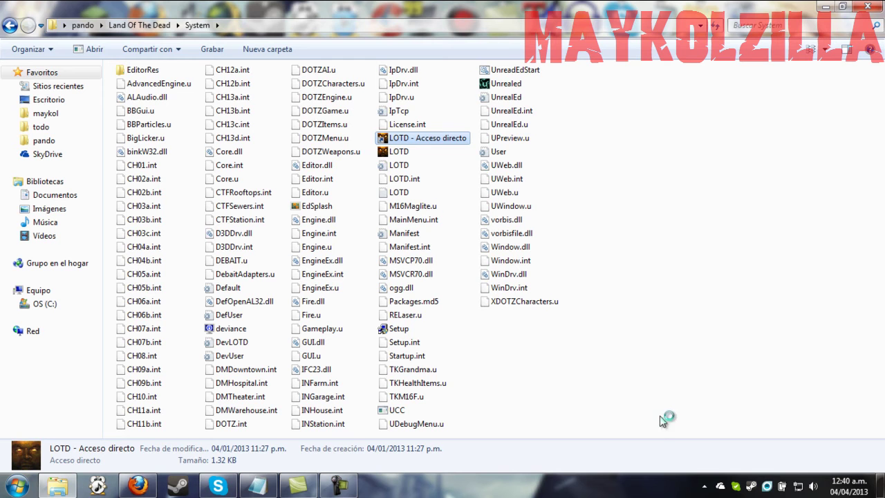
left_click(14, 487)
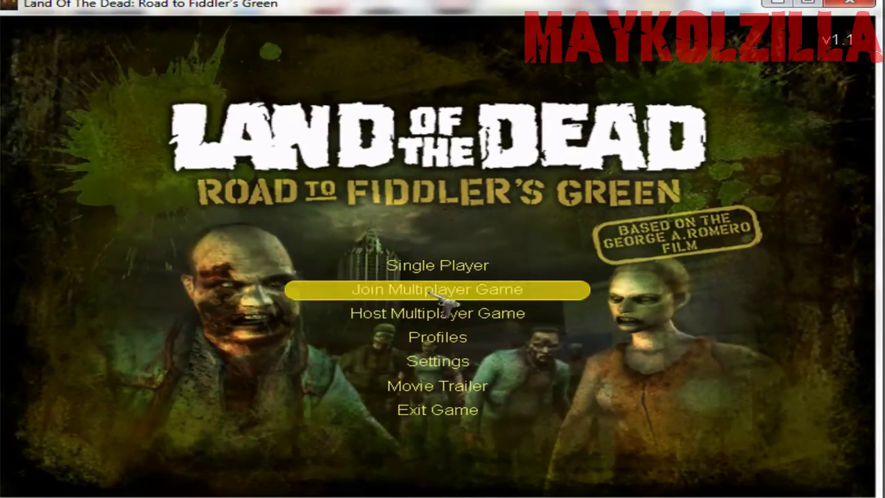
- Open Join Multiplayer Game from the Land Of The Dead main menu to load Internet servers
left_click(432, 293)
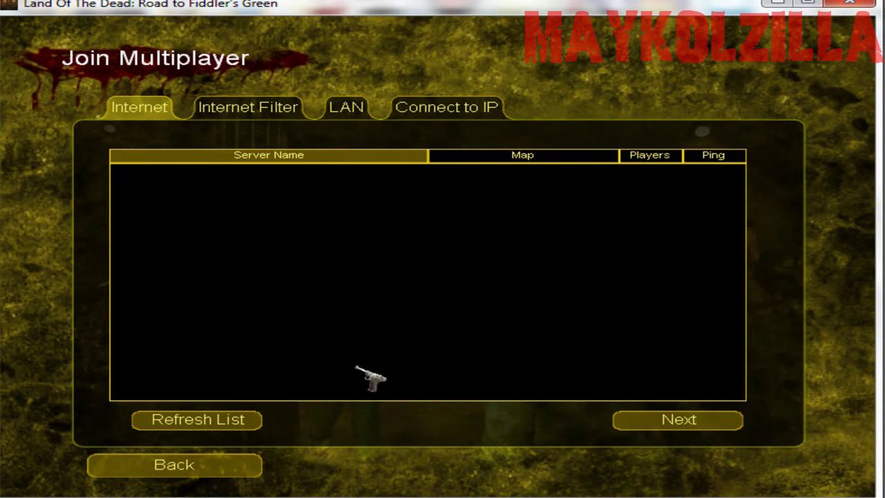